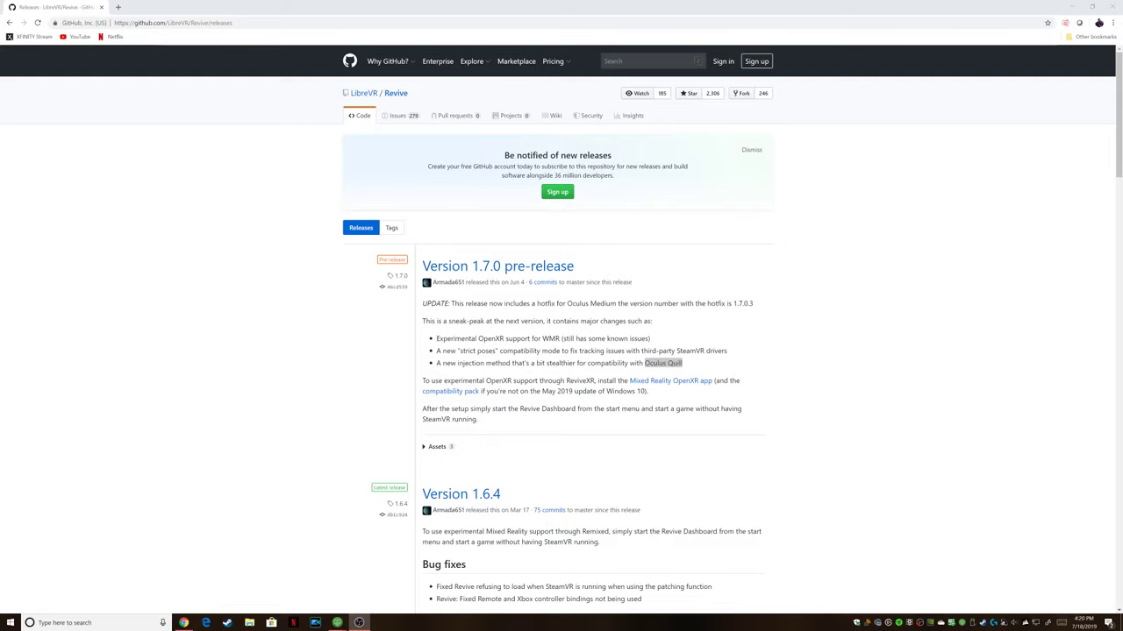
Compare the Version 1.6.4 latest release with the Version 1.7.0 pre-release on the Revive releases page
{"action": "left_click_drag", "start_coordinate": [501, 494], "coordinate": [423, 494]}
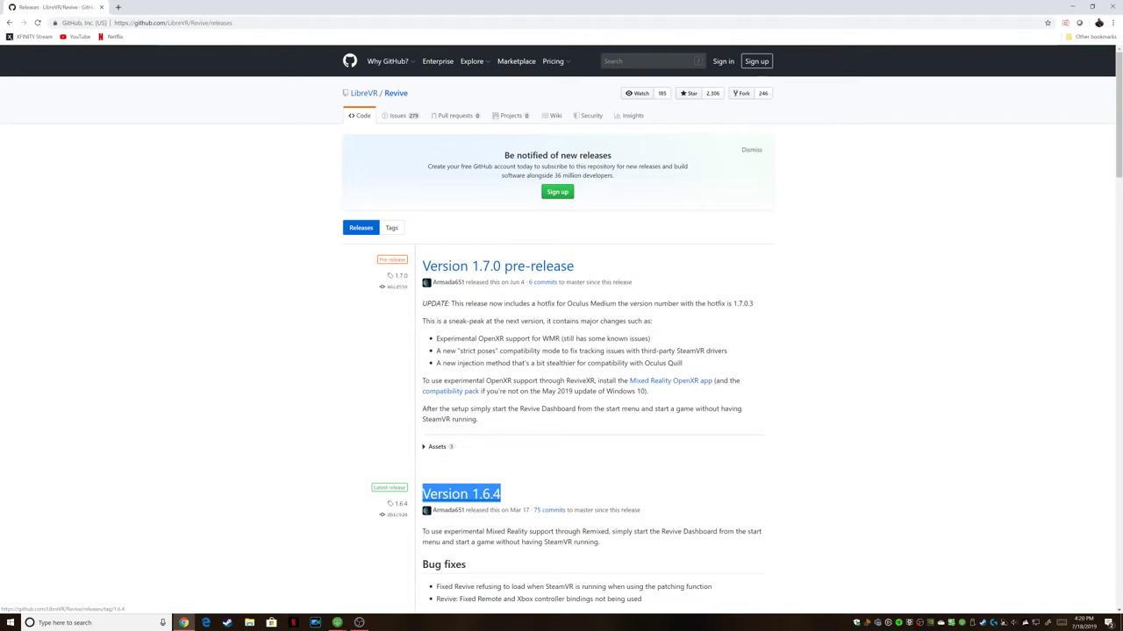
{"action": "left_click", "coordinate": [412, 493]}
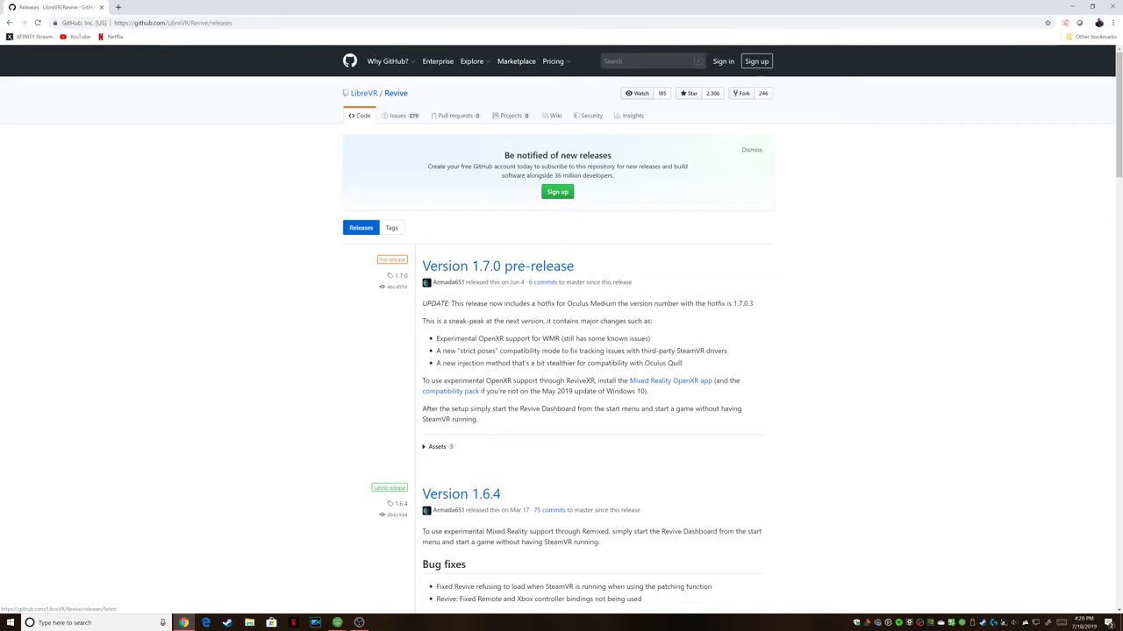
{"action": "scroll", "coordinate": [390, 488], "scroll_direction": "down", "scroll_amount": 1}
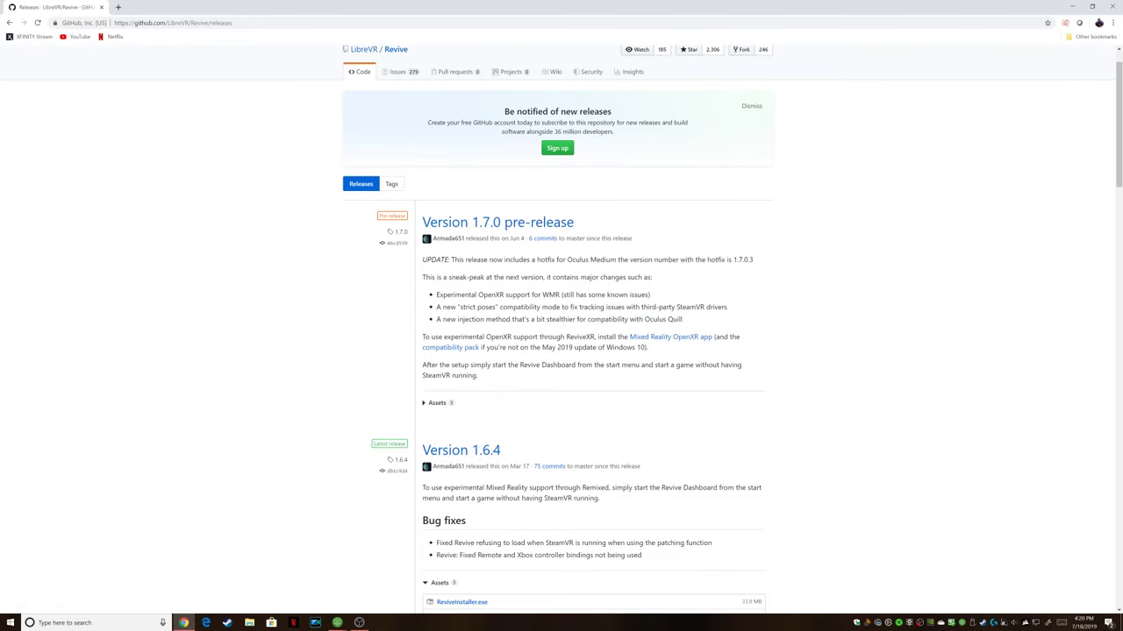
{"action": "scroll", "coordinate": [561, 329], "scroll_direction": "up", "scroll_amount": 1}
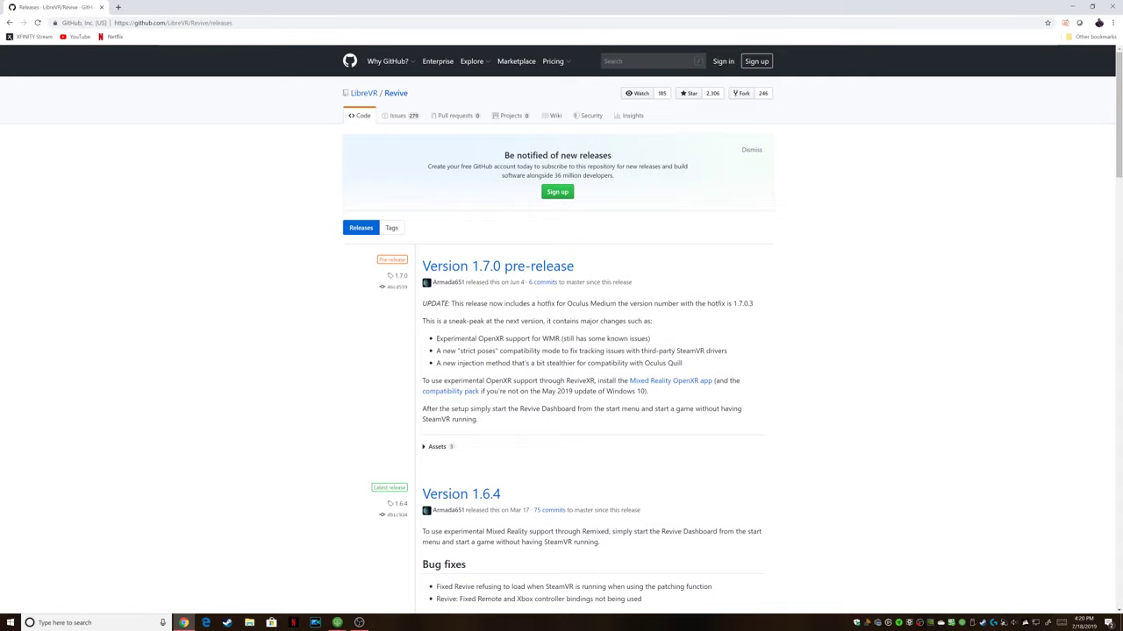
{"action": "left_click_drag", "start_coordinate": [422, 265], "coordinate": [574, 267]}
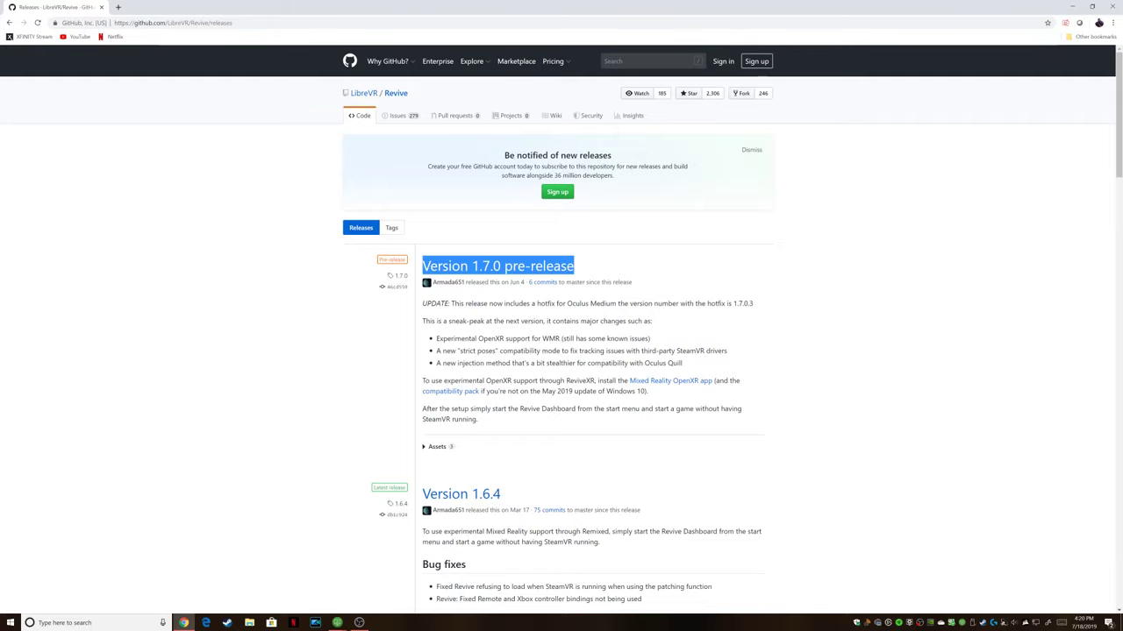
{"action": "left_click", "coordinate": [575, 267]}
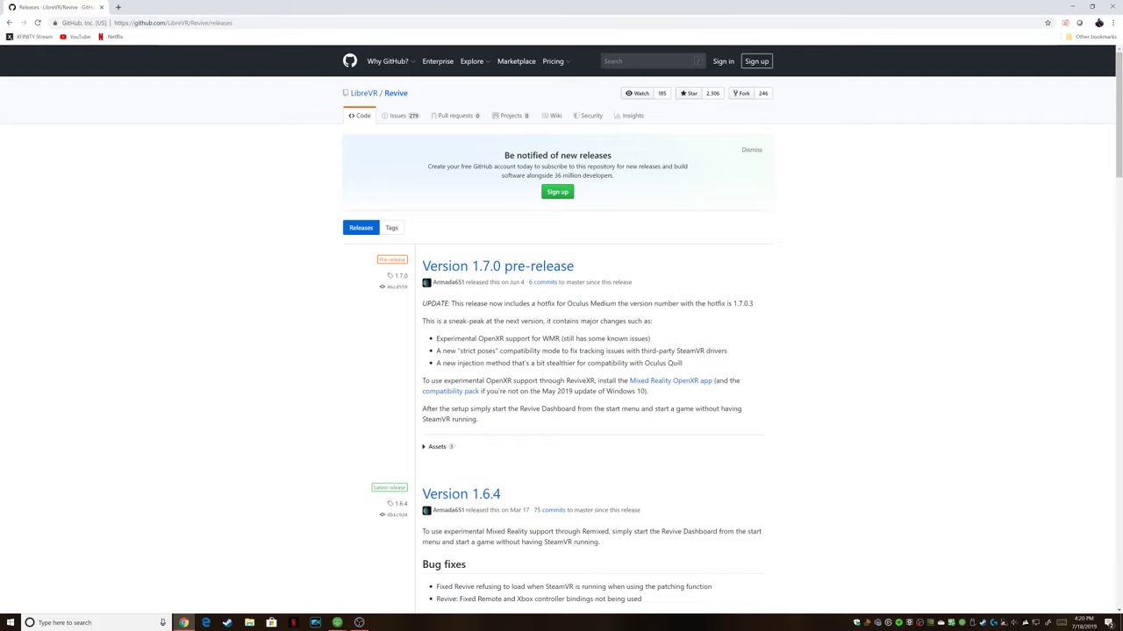
{"action": "left_click_drag", "start_coordinate": [404, 259], "coordinate": [387, 259]}
{"action": "left_click", "coordinate": [394, 260]}
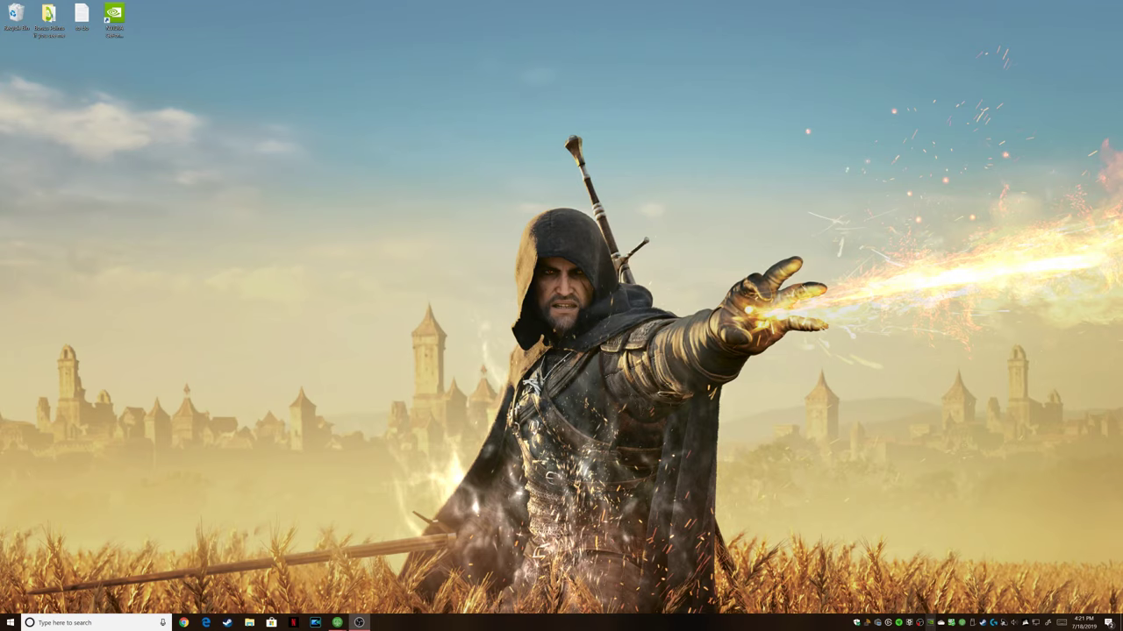
Launch the Revive dashboard from the desktop and check the commands offered by its notification-area icon
{"action": "key", "text": "super"}
{"action": "type", "text": "revive"}
{"action": "key", "text": "Return"}
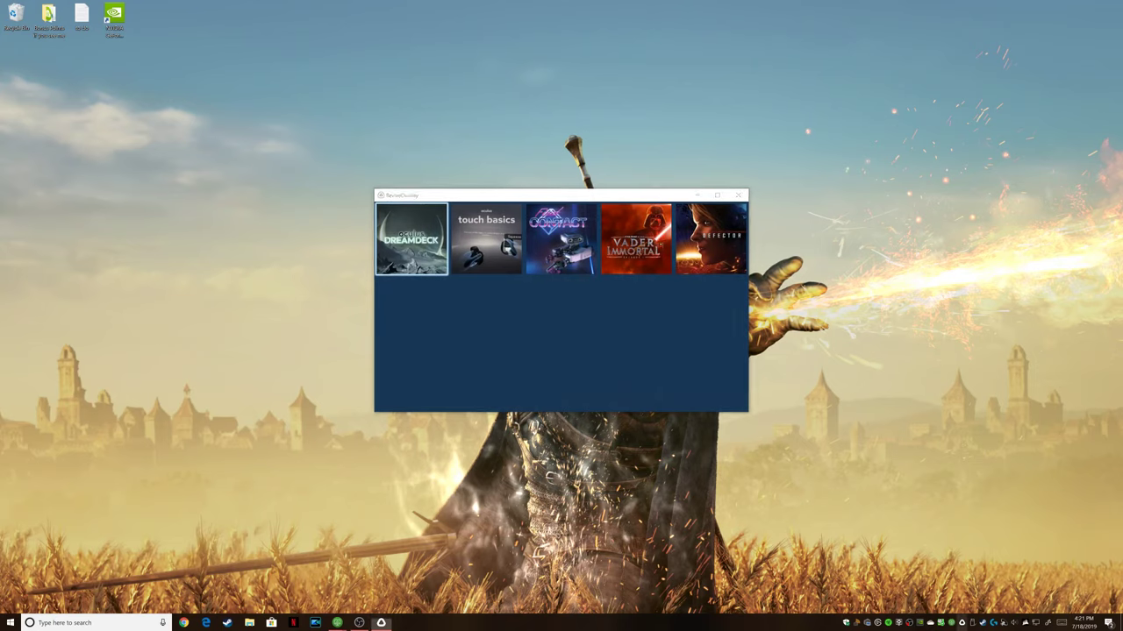
{"action": "right_click", "coordinate": [962, 623]}
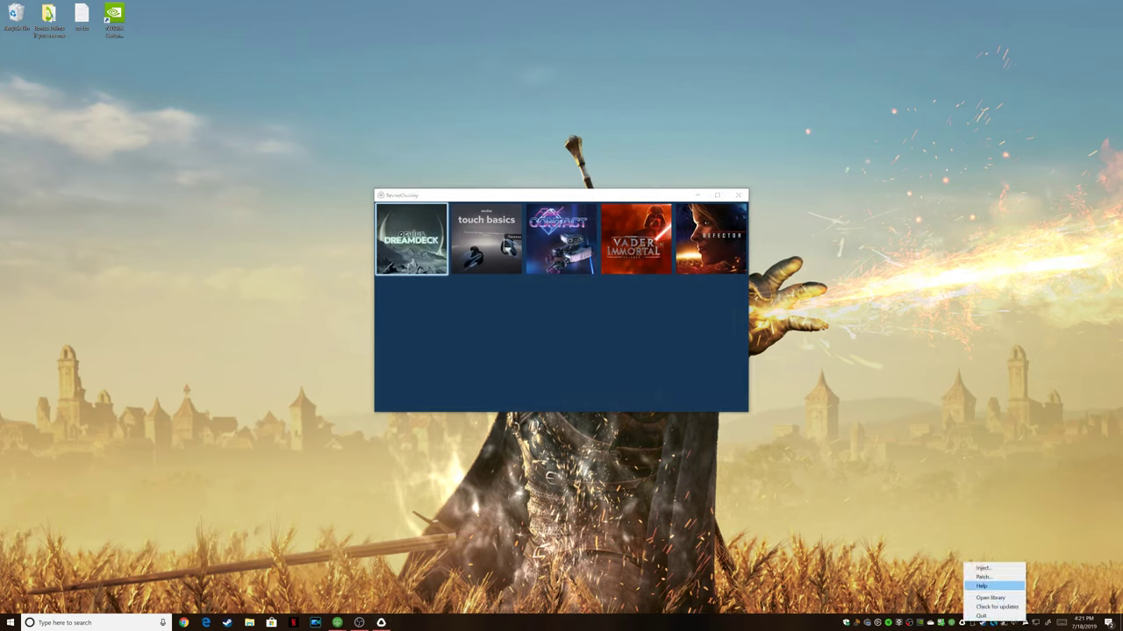
{"action": "key", "text": "Escape"}
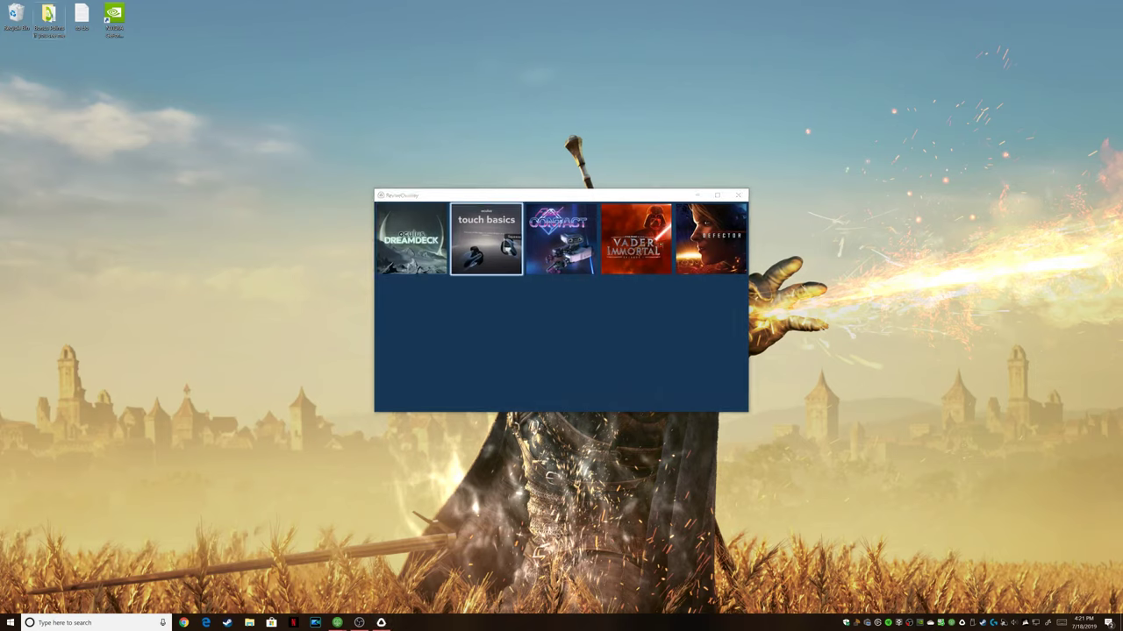
Browse the game tiles in the Revive library, from Oculus Dreamdeck through to Defector
{"action": "key", "text": "Left"}
{"action": "key", "text": "Left"}
{"action": "key", "text": "Left"}
{"action": "key", "text": "Left"}
{"action": "key", "text": "Right"}
{"action": "key", "text": "Right"}
{"action": "key", "text": "Right"}
{"action": "key", "text": "Right"}
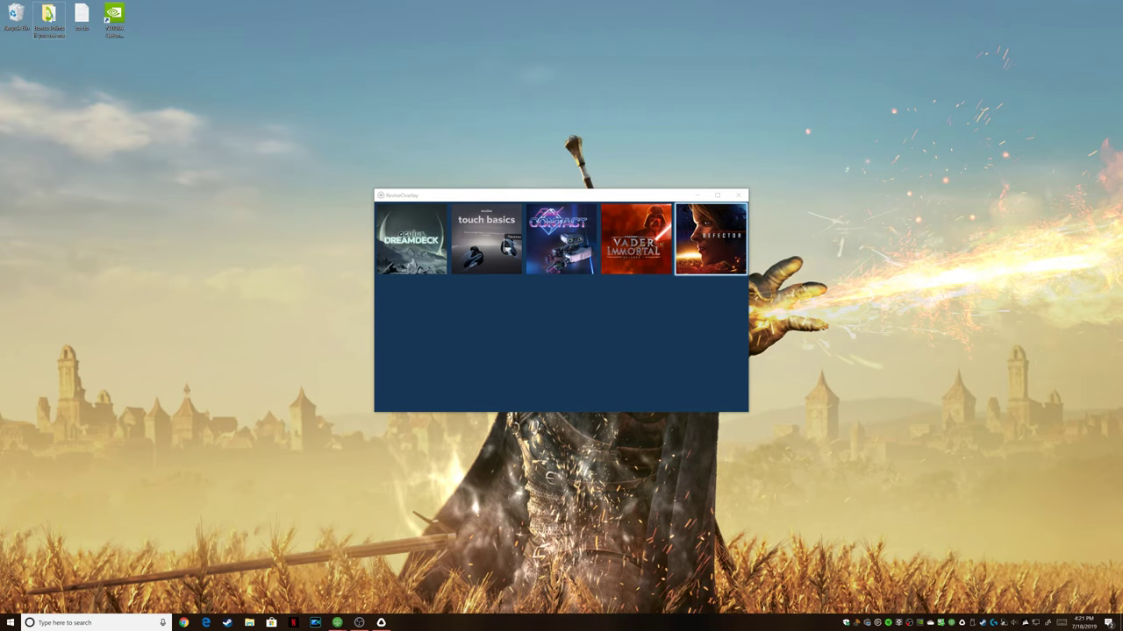
{"action": "key", "text": "Return"}
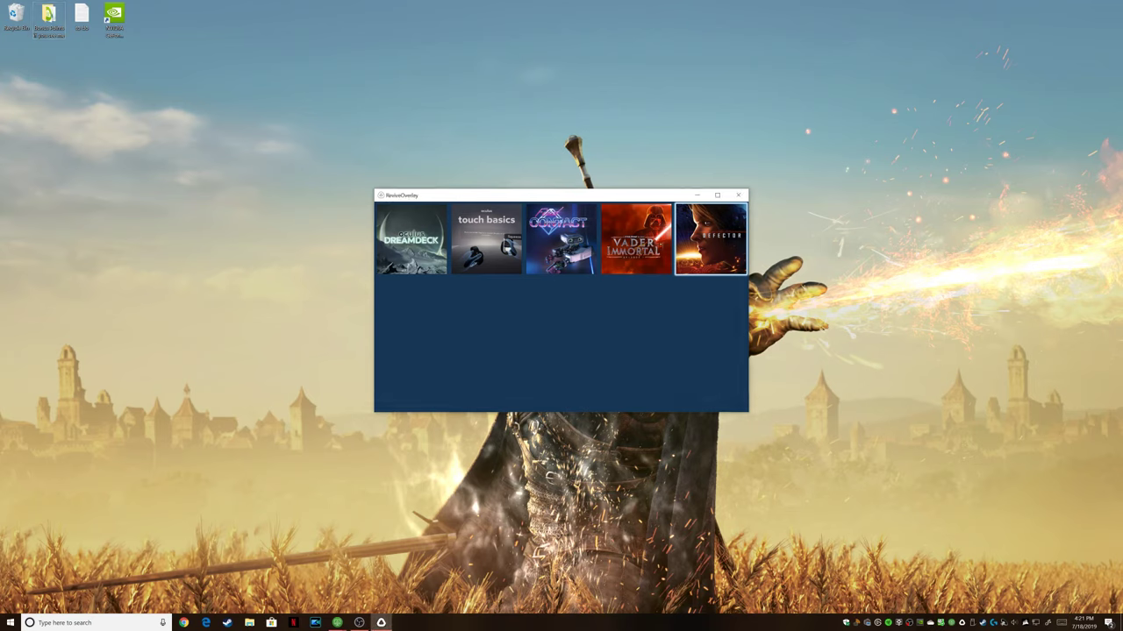
Try to launch Vader Immortal from the Revive library and abort the run at the assertion dialog
{"action": "left_click", "coordinate": [635, 239]}
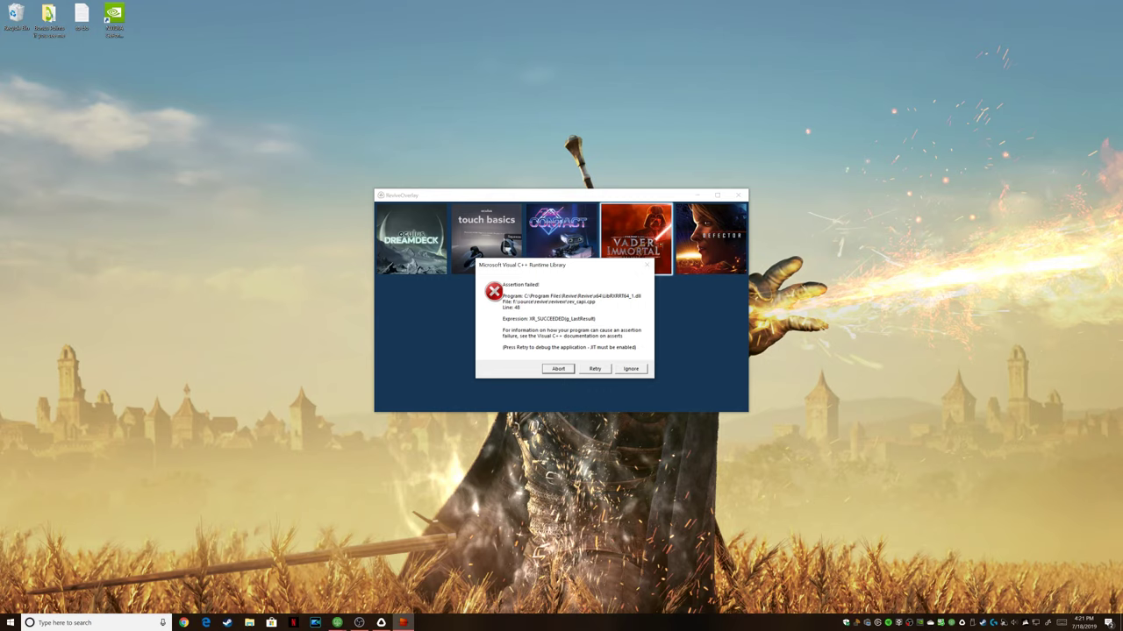
{"action": "left_click", "coordinate": [558, 368]}
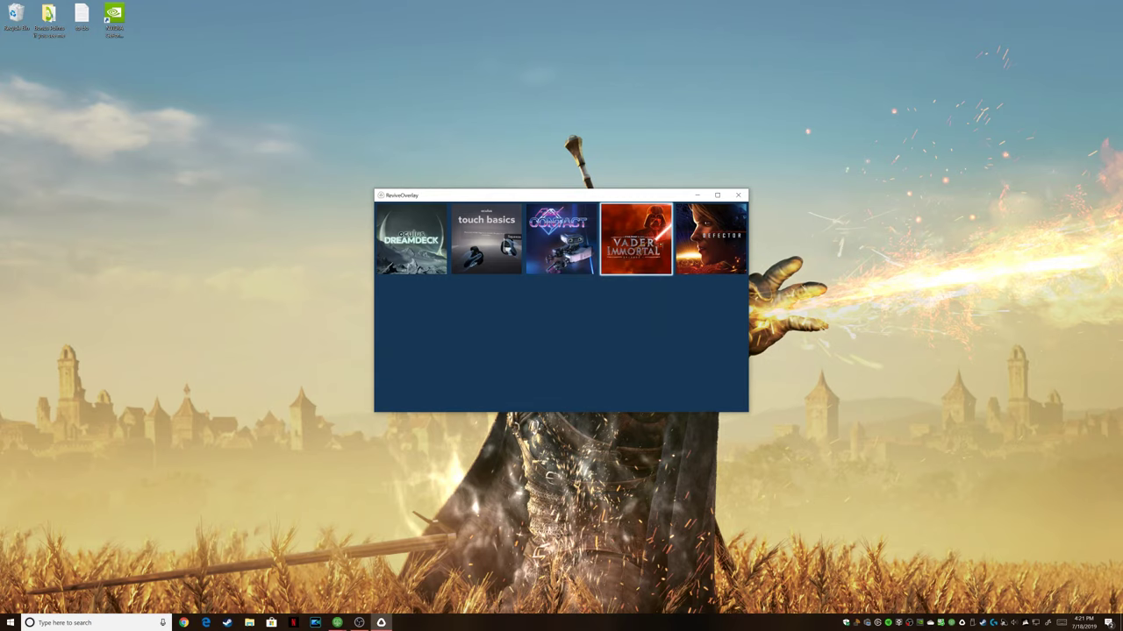
Start SteamVR and try to launch Defector from the Revive library, dismissing the entitlement message
{"action": "left_click", "coordinate": [91, 623]}
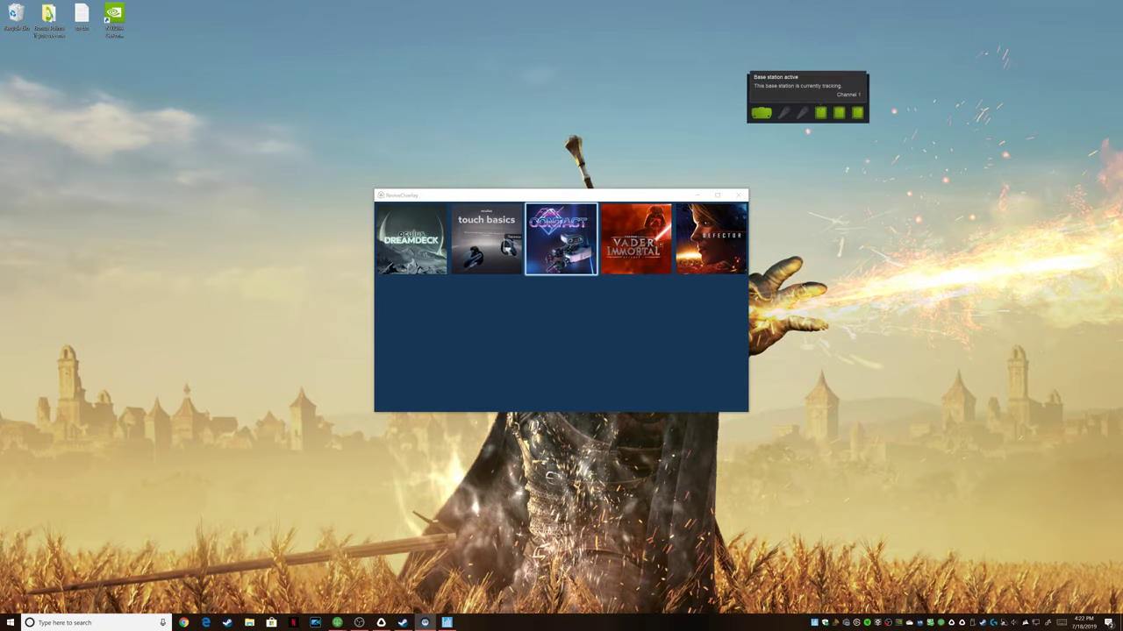
{"action": "left_click", "coordinate": [710, 239]}
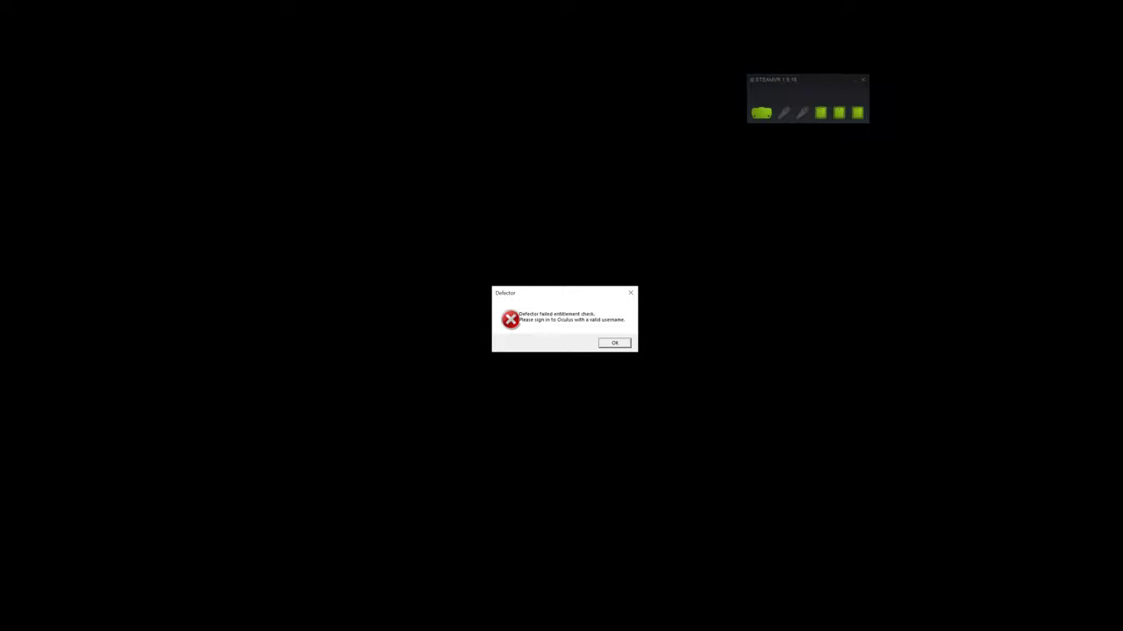
{"action": "key", "text": "Return"}
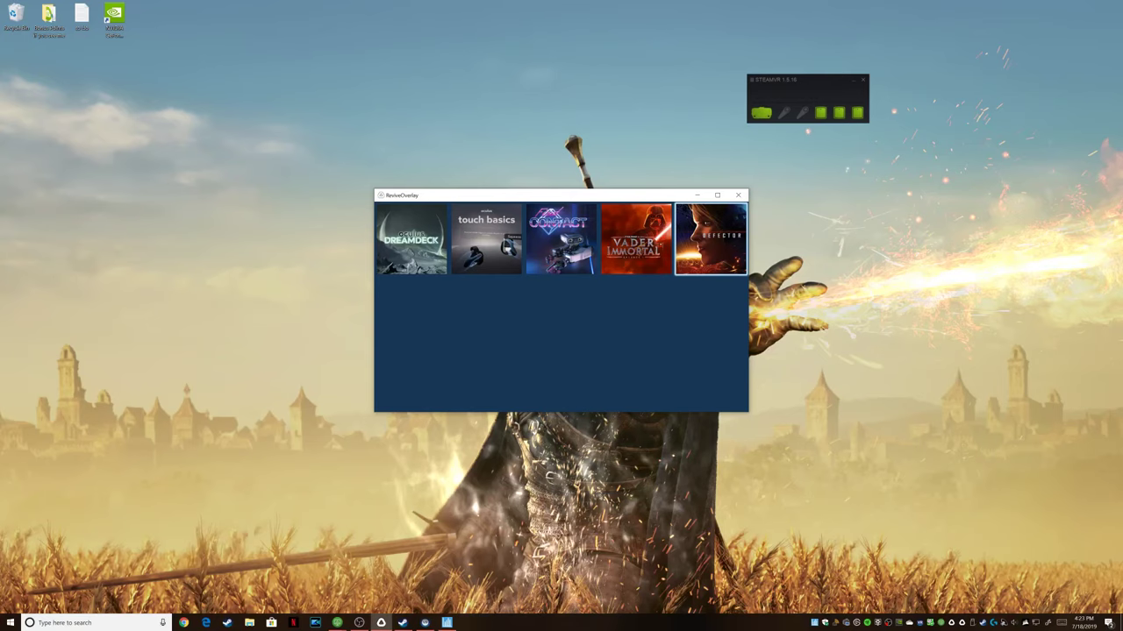
Open the Oculus desktop app and launch Defector from the Revive library while it is running
{"action": "key", "text": "super"}
{"action": "type", "text": "oculus"}
{"action": "key", "text": "Return"}
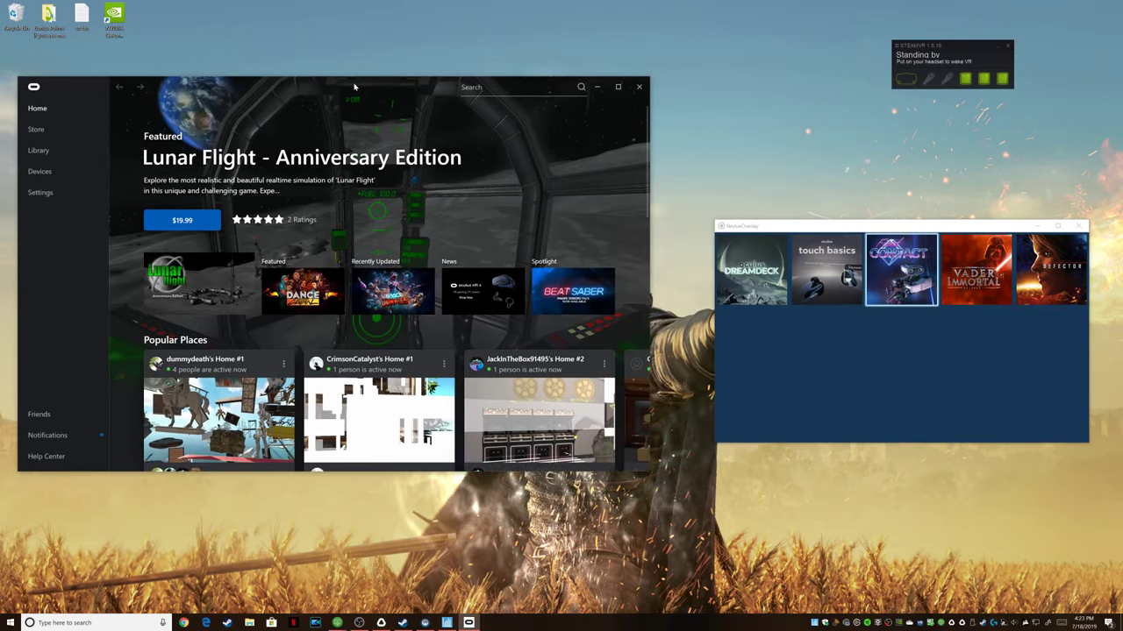
{"action": "left_click", "coordinate": [1051, 269]}
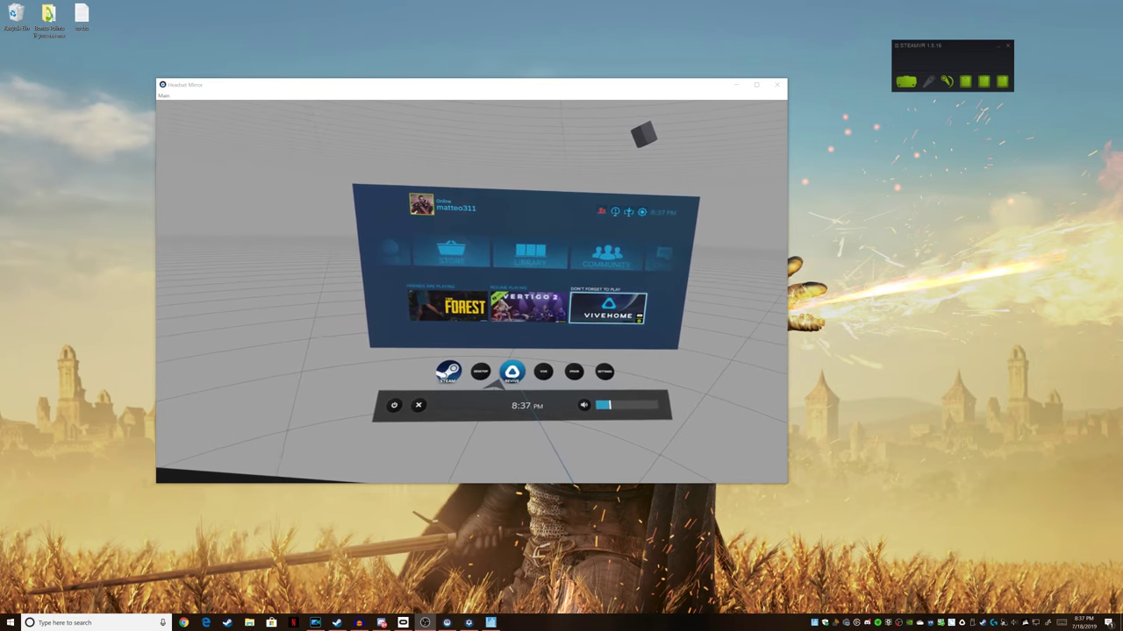
Open the Revive library from the SteamVR dashboard inside the headset view
{"action": "left_click", "coordinate": [512, 371]}
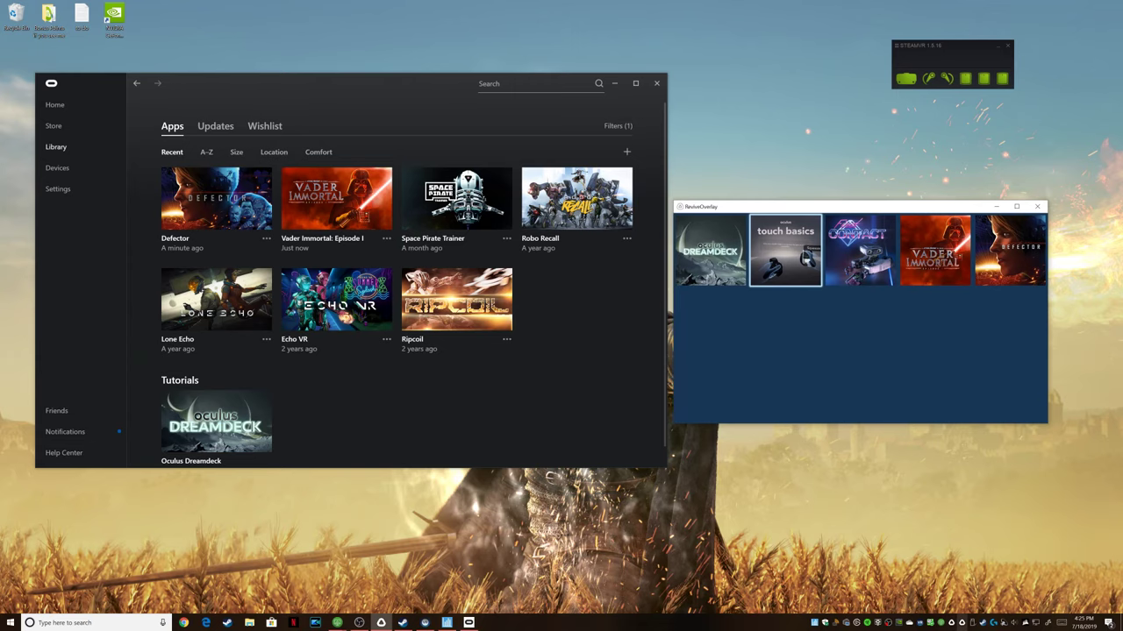
{"action": "right_click", "coordinate": [961, 622]}
{"action": "left_click", "coordinate": [980, 577]}
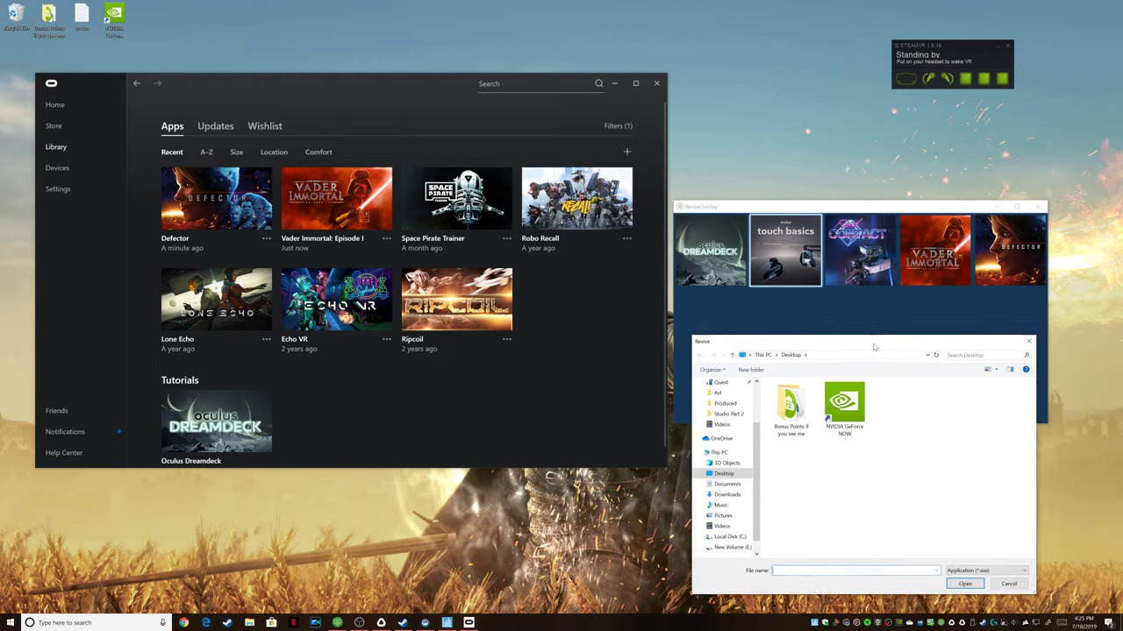
{"action": "scroll", "coordinate": [419, 399], "scroll_direction": "down", "scroll_amount": 1}
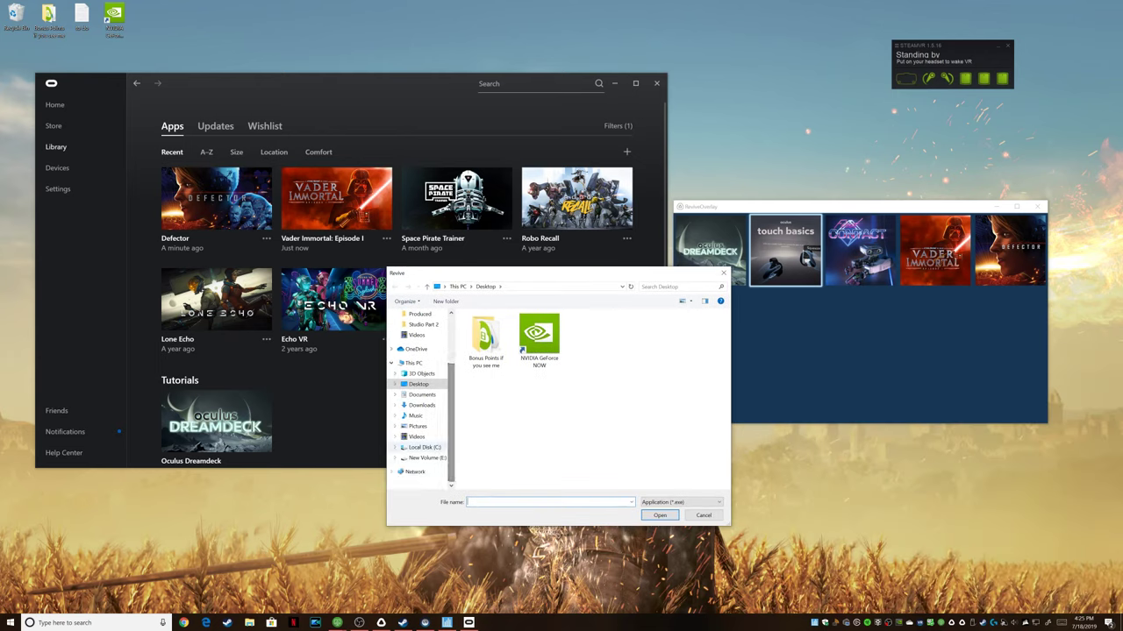
{"action": "left_click", "coordinate": [724, 273]}
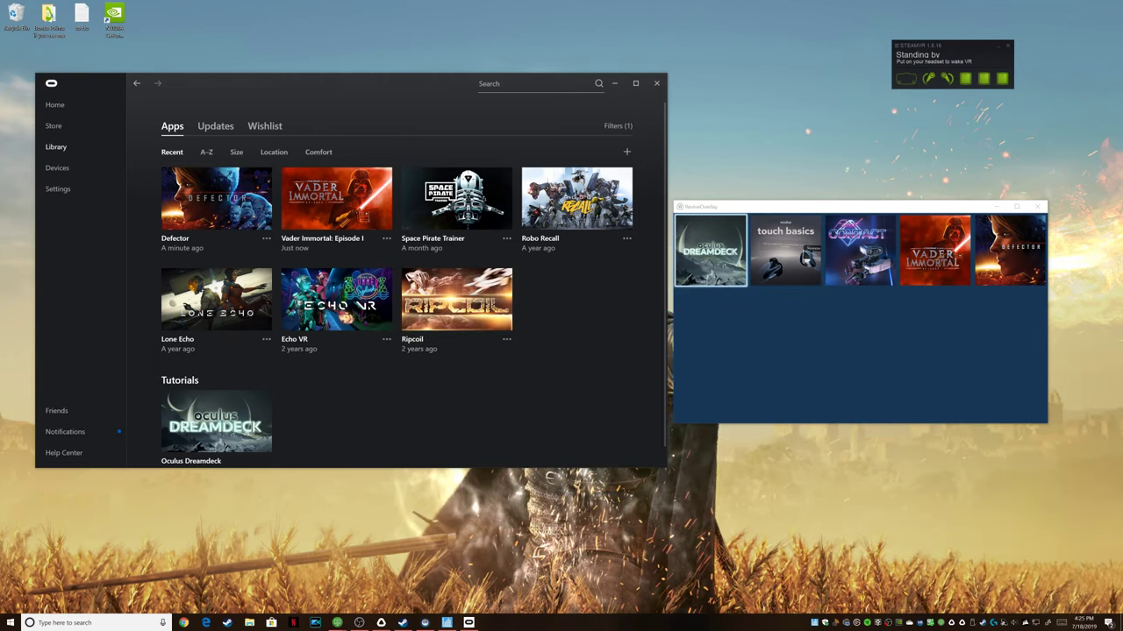
Start Revive's Inject command and copy the install location of Vader Immortal: Episode I from its details in the Oculus library
{"action": "right_click", "coordinate": [950, 623]}
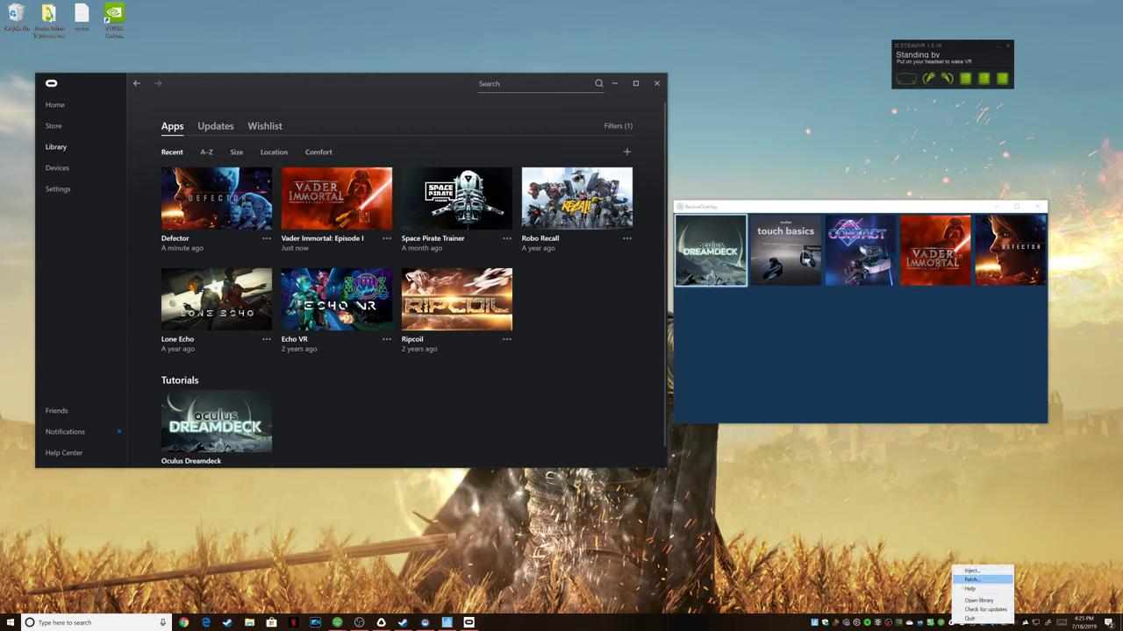
{"action": "left_click", "coordinate": [971, 570]}
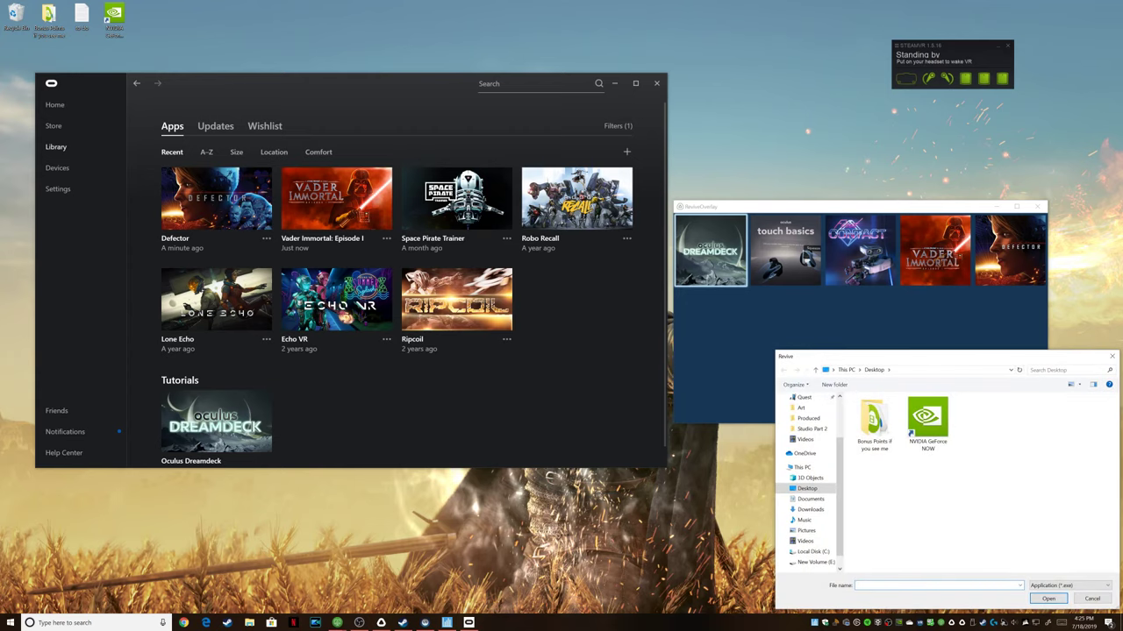
{"action": "mouse_move", "coordinate": [337, 197]}
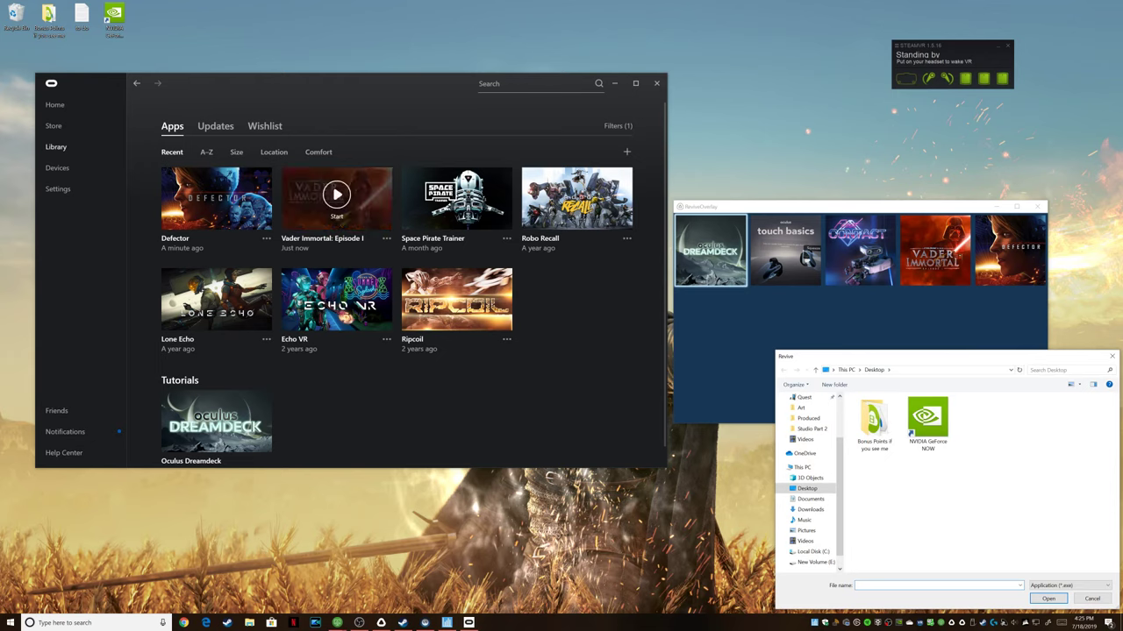
{"action": "left_click", "coordinate": [386, 238]}
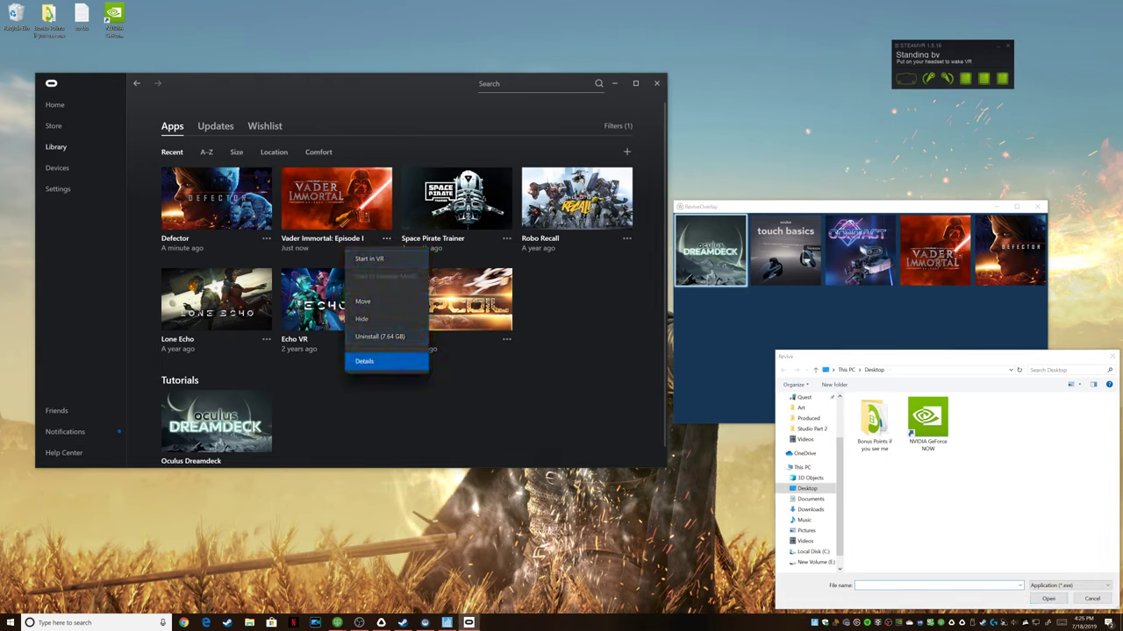
{"action": "left_click", "coordinate": [377, 361]}
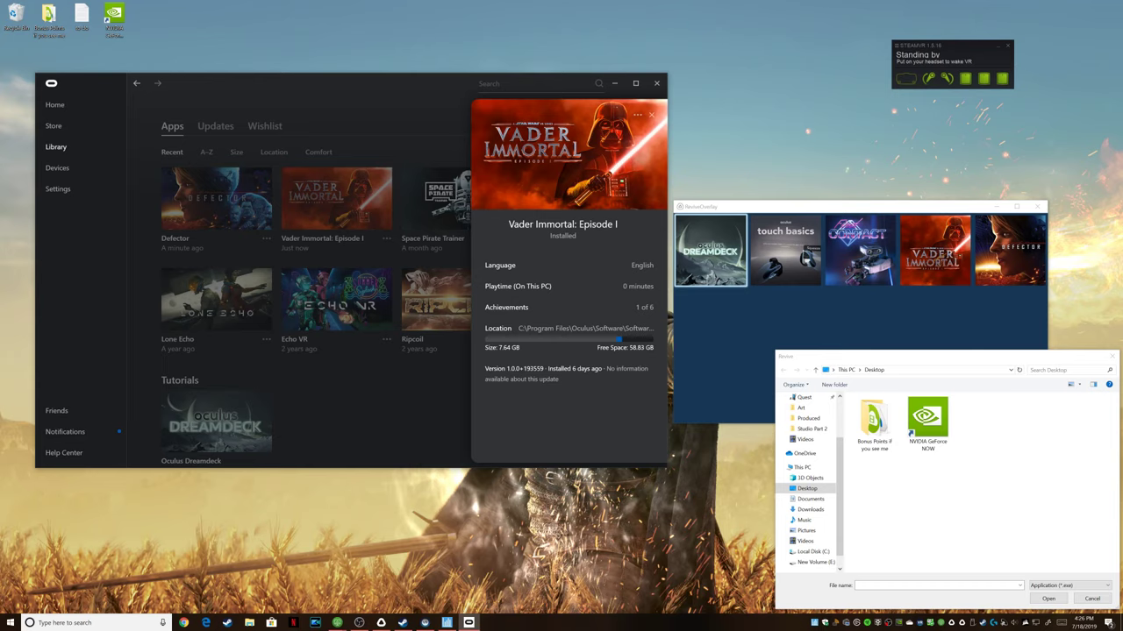
{"action": "left_click", "coordinate": [585, 326]}
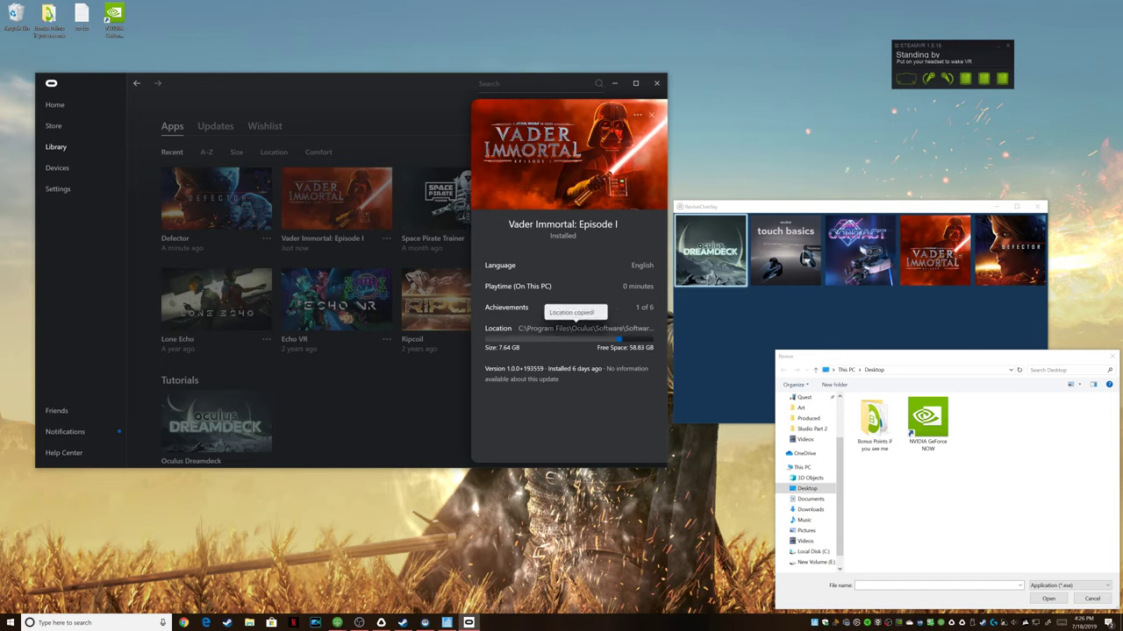
Go to the copied ilmxlab-vader-immortal-episode-1 path, select WKND-Win64-Shipping in WKND\Binaries\Win64, and cancel the file selection
{"action": "left_click", "coordinate": [937, 370]}
{"action": "type", "text": "C:\\Program Files\\Oculus\\Software\\Software\\ilmxlab-vader-immortal-episode-1"}
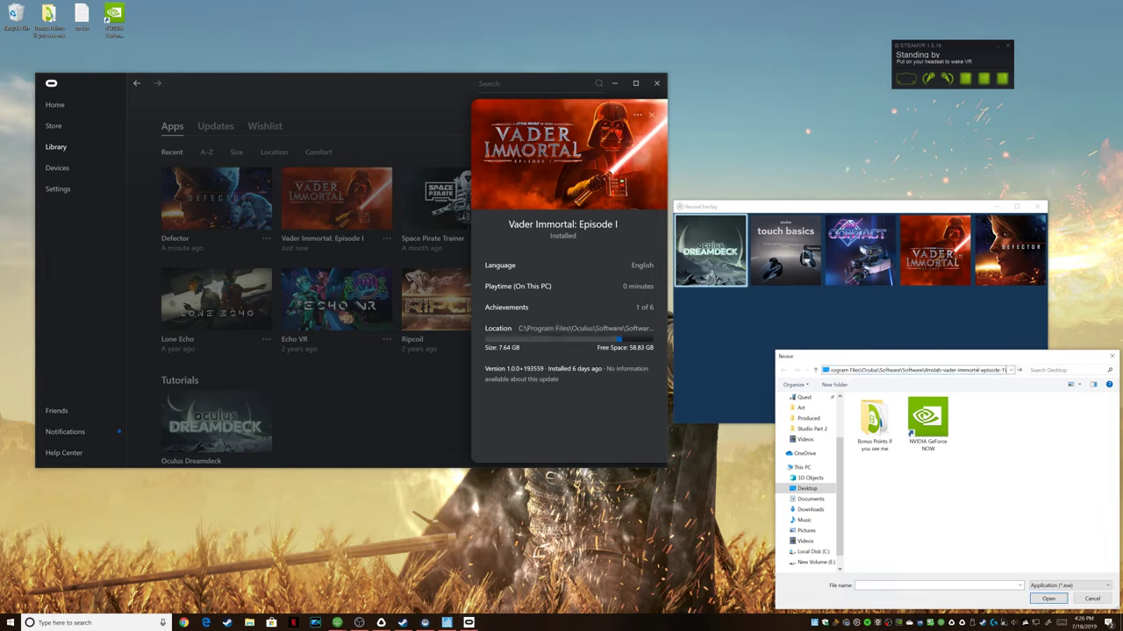
{"action": "key", "text": "Return"}
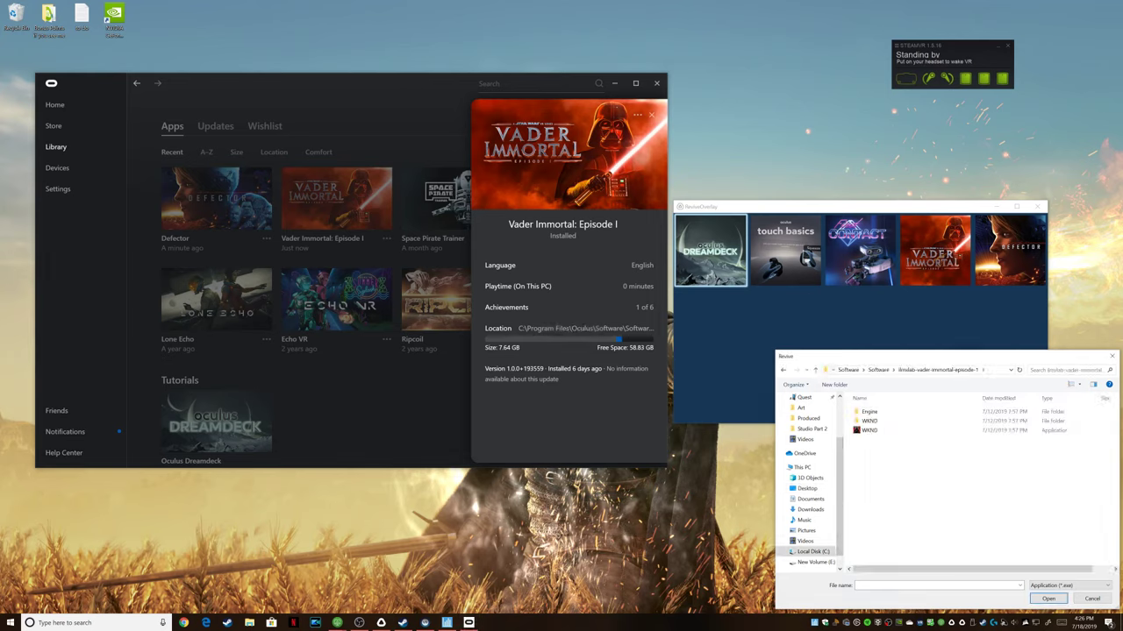
{"action": "double_click", "coordinate": [868, 421]}
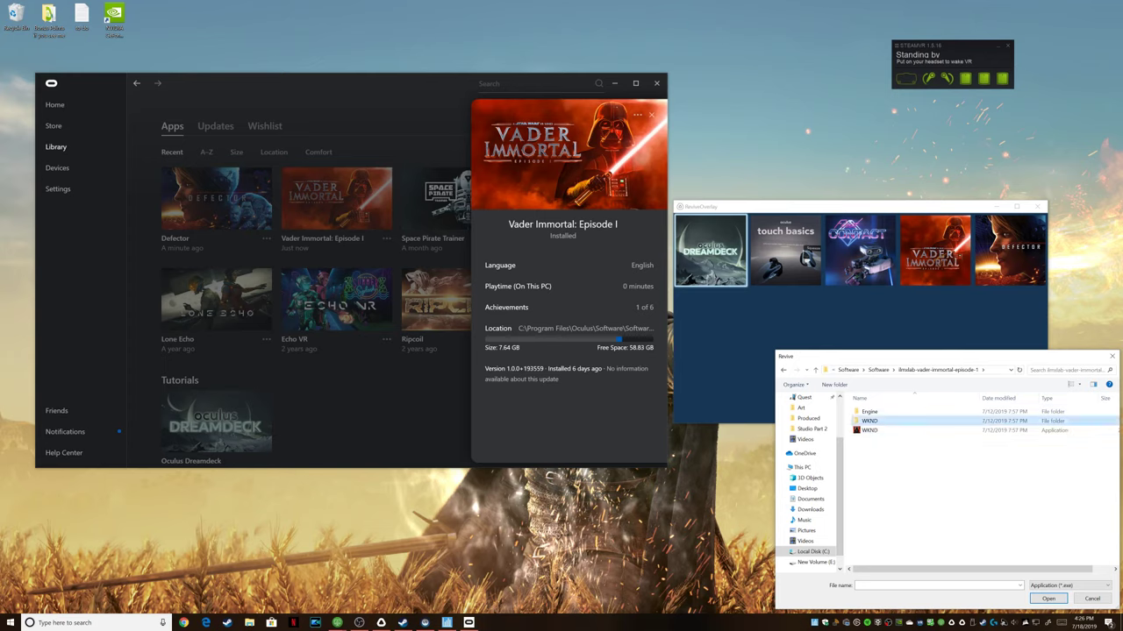
{"action": "double_click", "coordinate": [868, 411]}
{"action": "double_click", "coordinate": [868, 412]}
{"action": "left_click", "coordinate": [888, 411]}
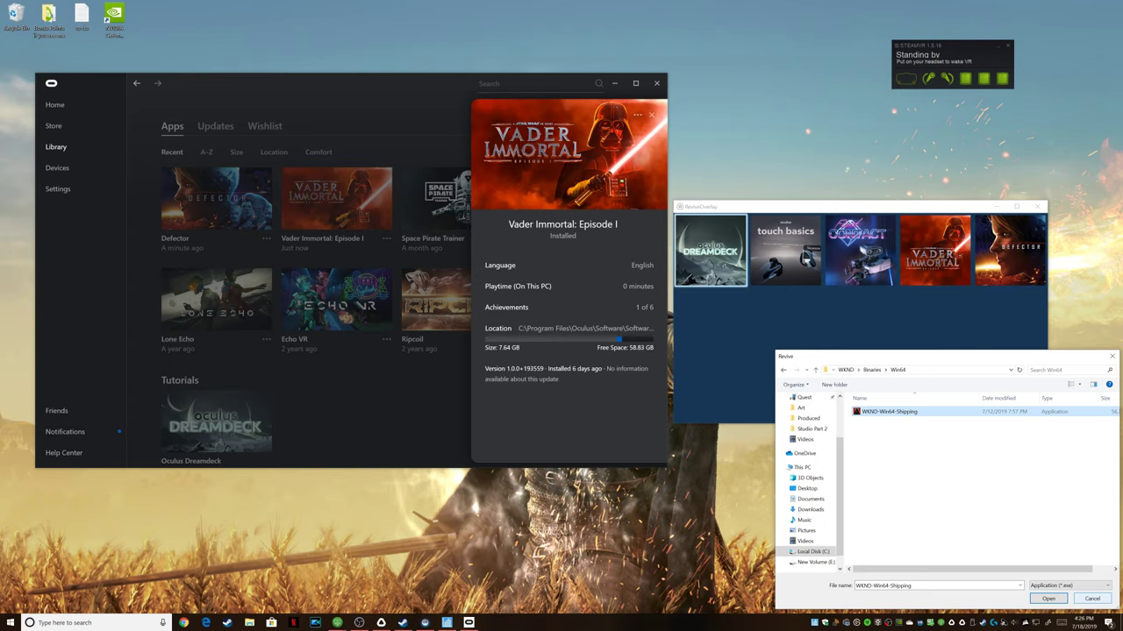
{"action": "left_click", "coordinate": [1092, 598]}
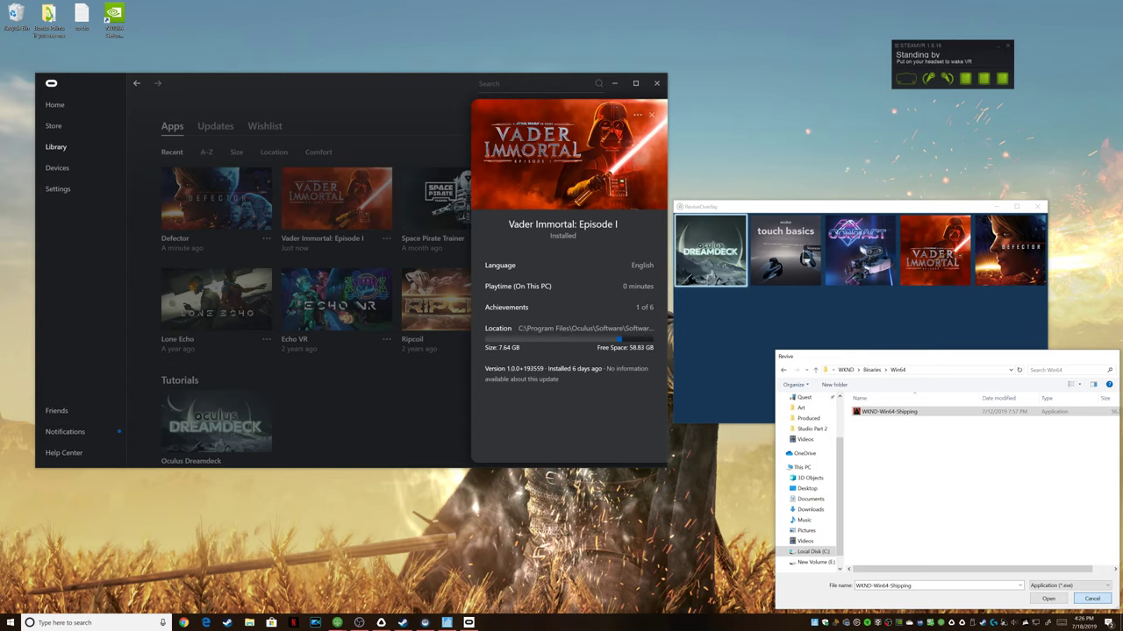
{"action": "key", "text": "Return"}
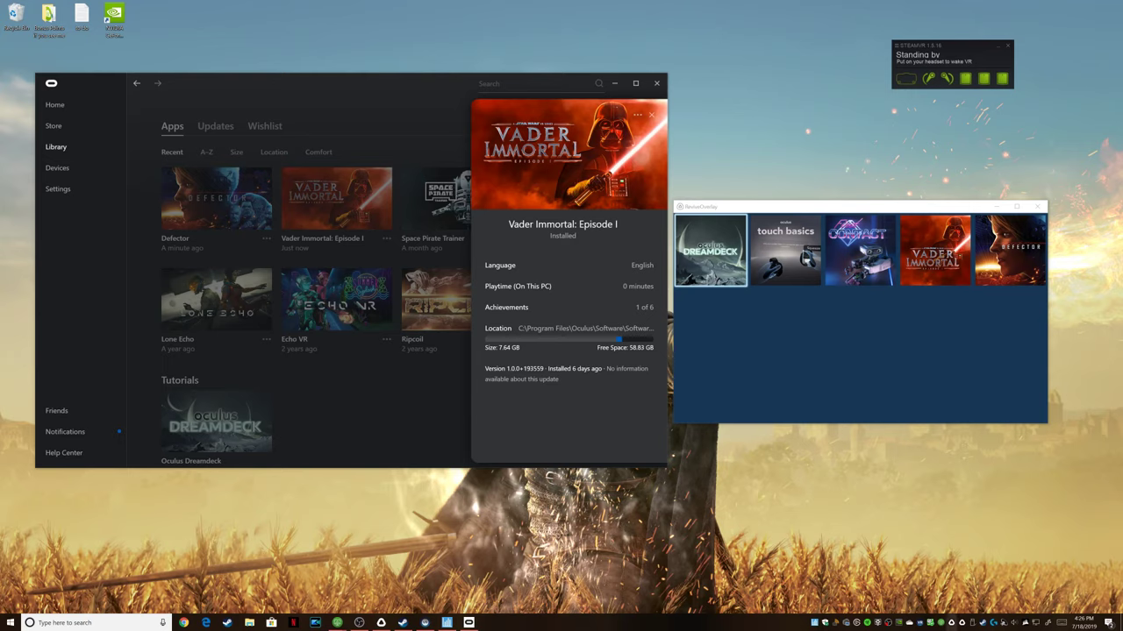
In Revive's file selection, browse to WKND\Binaries\Win64 under C:\Program Files\Oculus\Software\Software\ilmxlab-vader-immortal-episode-1, and close it without choosing an executable
{"action": "right_click", "coordinate": [951, 622]}
{"action": "left_click", "coordinate": [972, 578]}
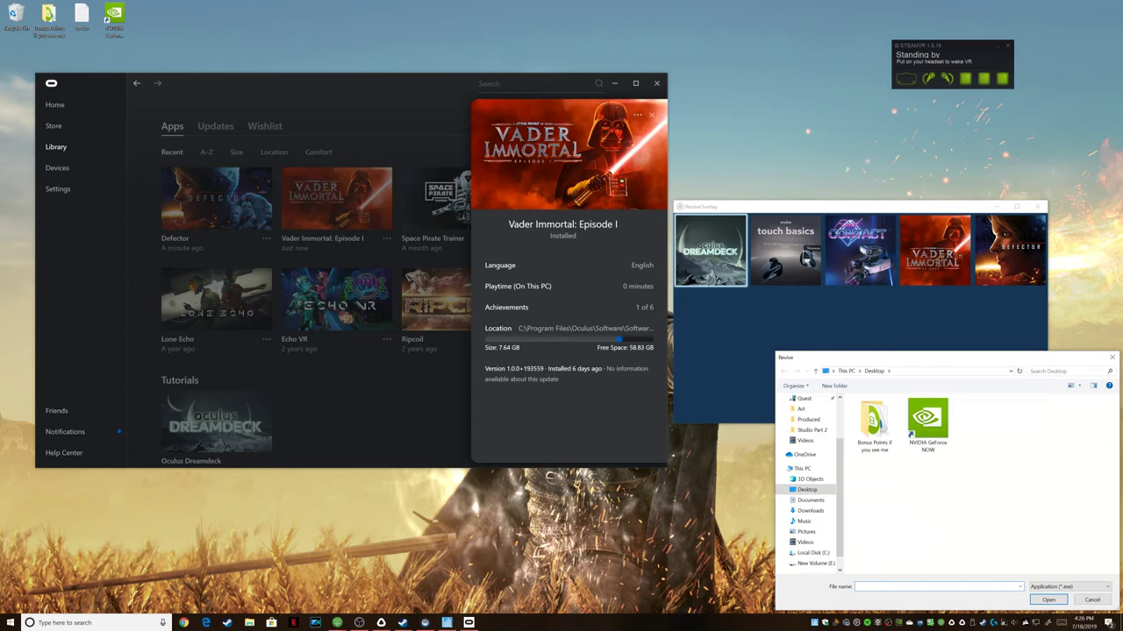
{"action": "left_click", "coordinate": [950, 371]}
{"action": "type", "text": "C:\\Program Files\\Oculus\\Software\\Software\\ilmxlab-vader-immortal-episode-1"}
{"action": "key", "text": "Return"}
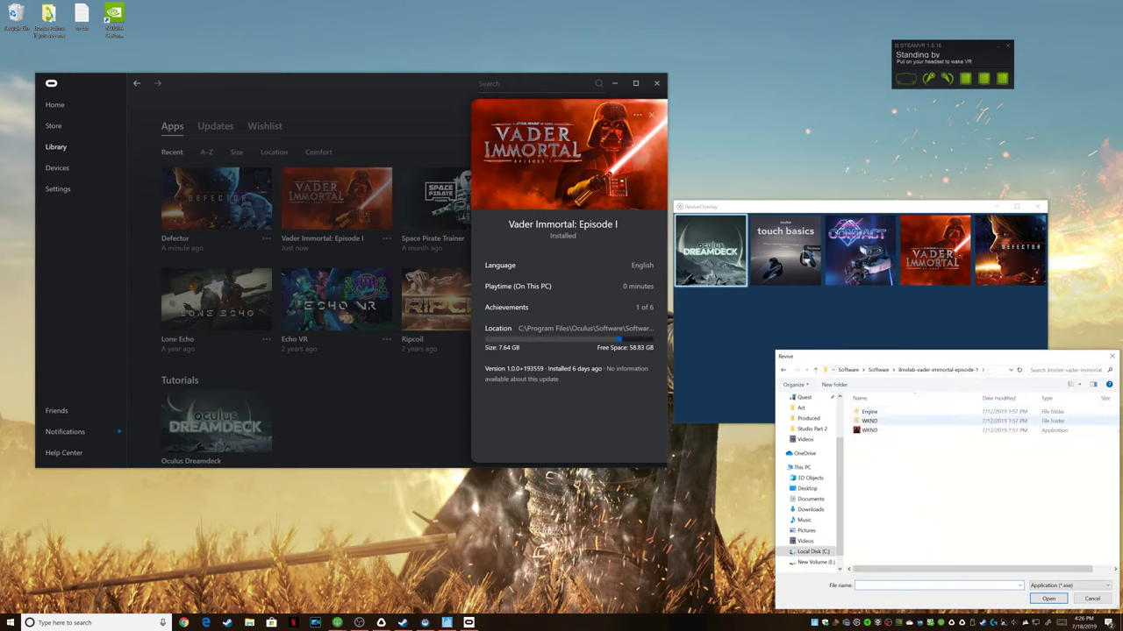
{"action": "double_click", "coordinate": [870, 421]}
{"action": "double_click", "coordinate": [870, 411]}
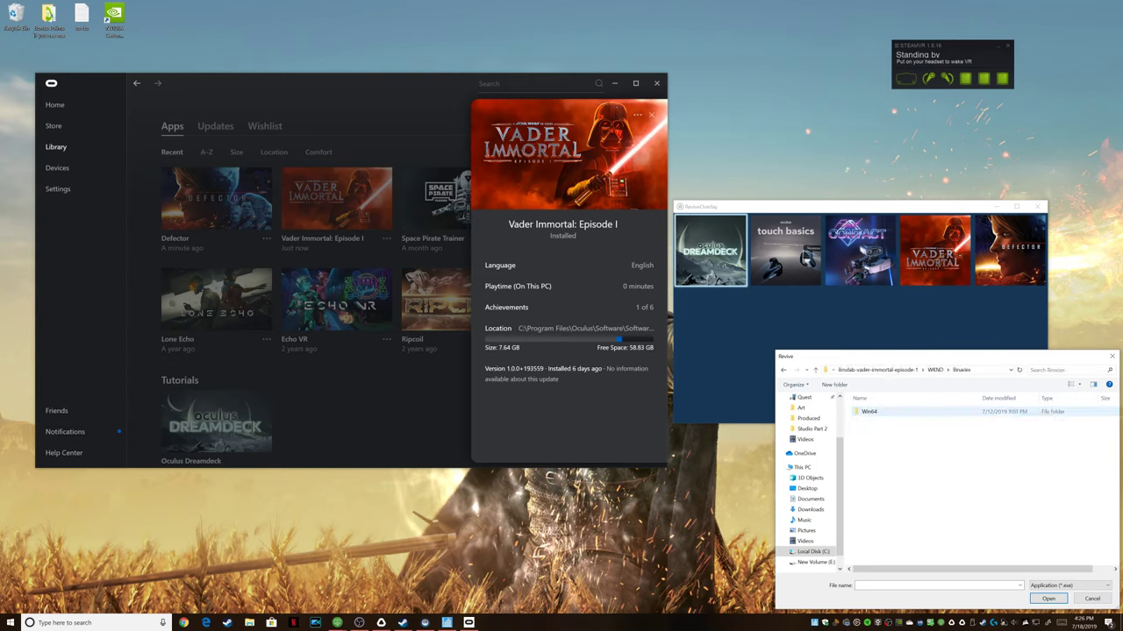
{"action": "double_click", "coordinate": [869, 411]}
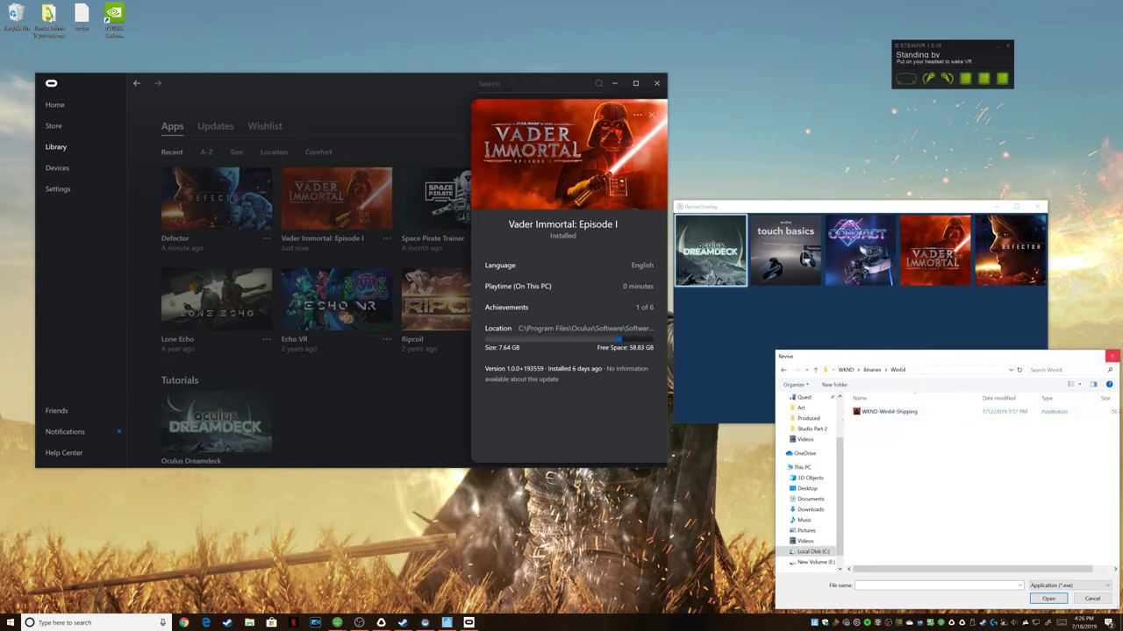
{"action": "left_click", "coordinate": [1111, 356]}
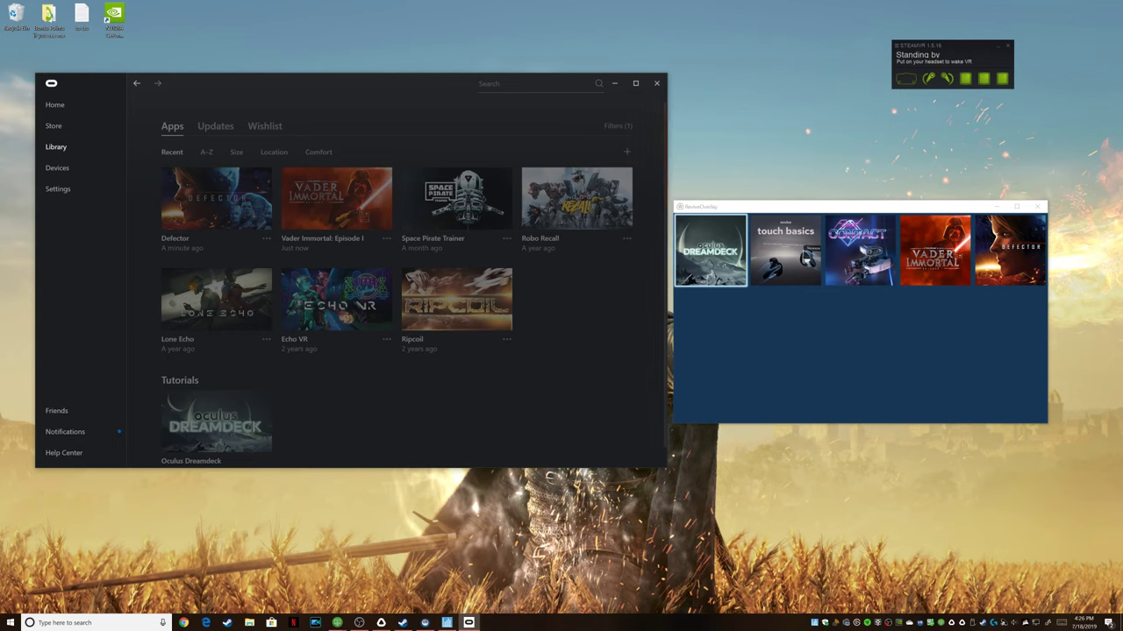
Open Defector's details, browse Revive's file selection to C:\Program Files\Oculus\Software\Software\twisted-pixel-games-defector, and close it without choosing an executable
{"action": "left_click", "coordinate": [266, 239]}
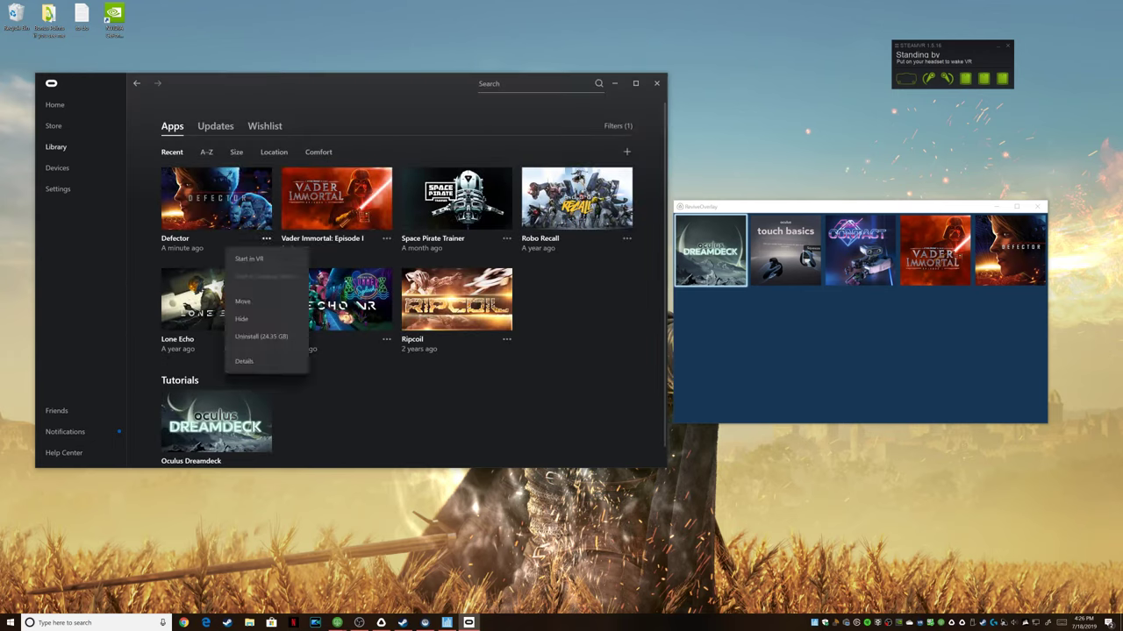
{"action": "left_click", "coordinate": [243, 361]}
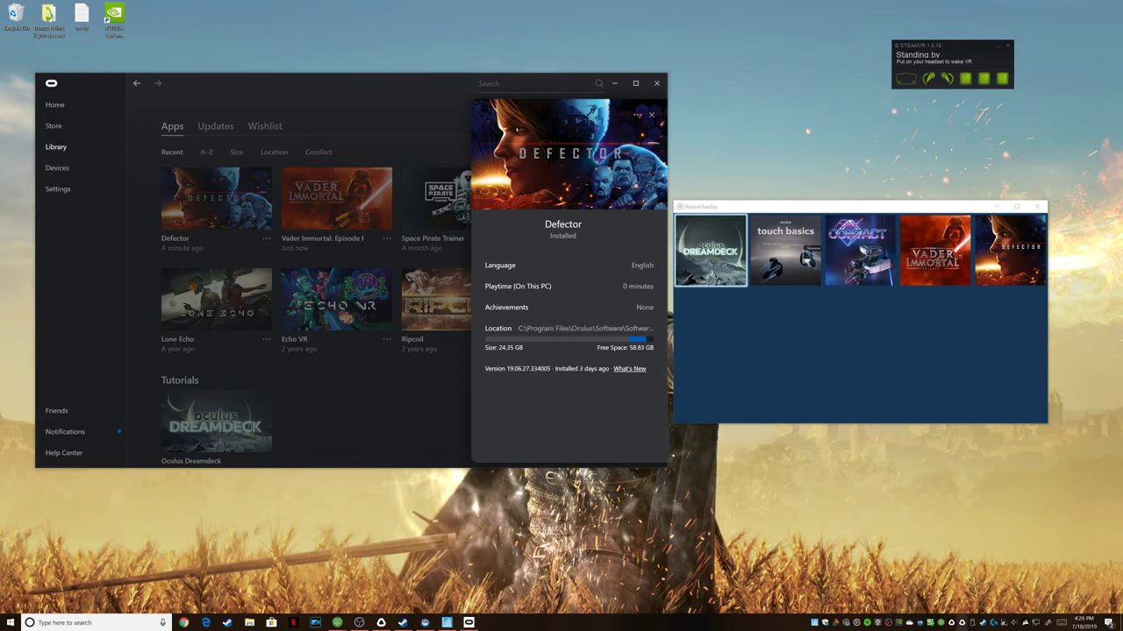
{"action": "right_click", "coordinate": [962, 623]}
{"action": "left_click", "coordinate": [987, 567]}
{"action": "type", "text": "C:\\Program Files\\Oculus\\Software\\Software\\twisted-pixel-games-defector"}
{"action": "key", "text": "Return"}
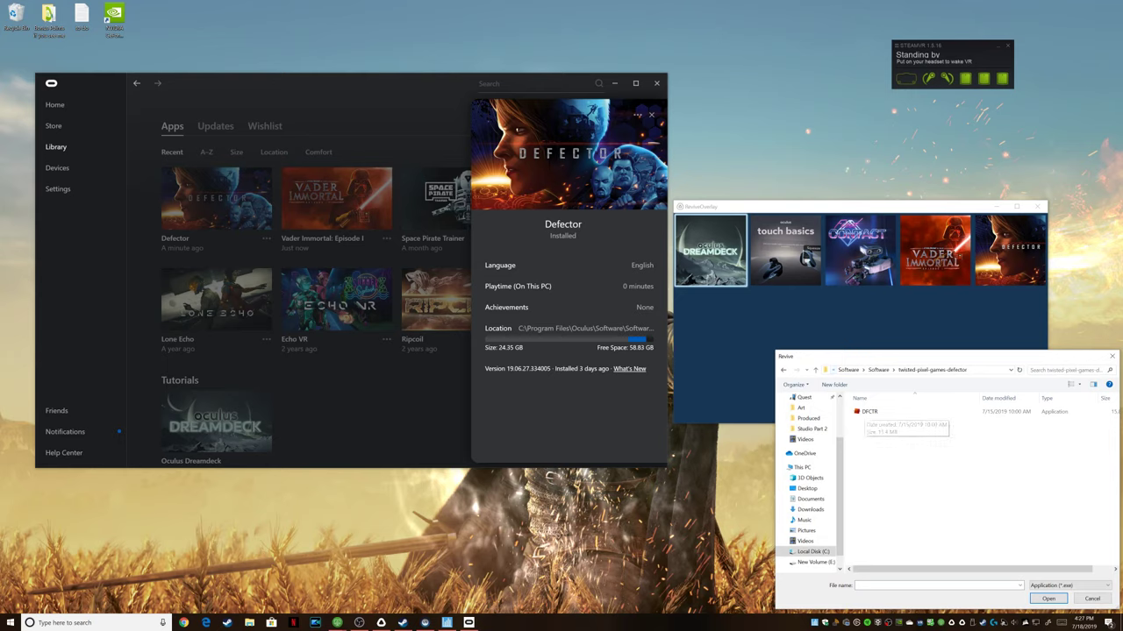
{"action": "left_click_drag", "start_coordinate": [901, 361], "coordinate": [642, 348]}
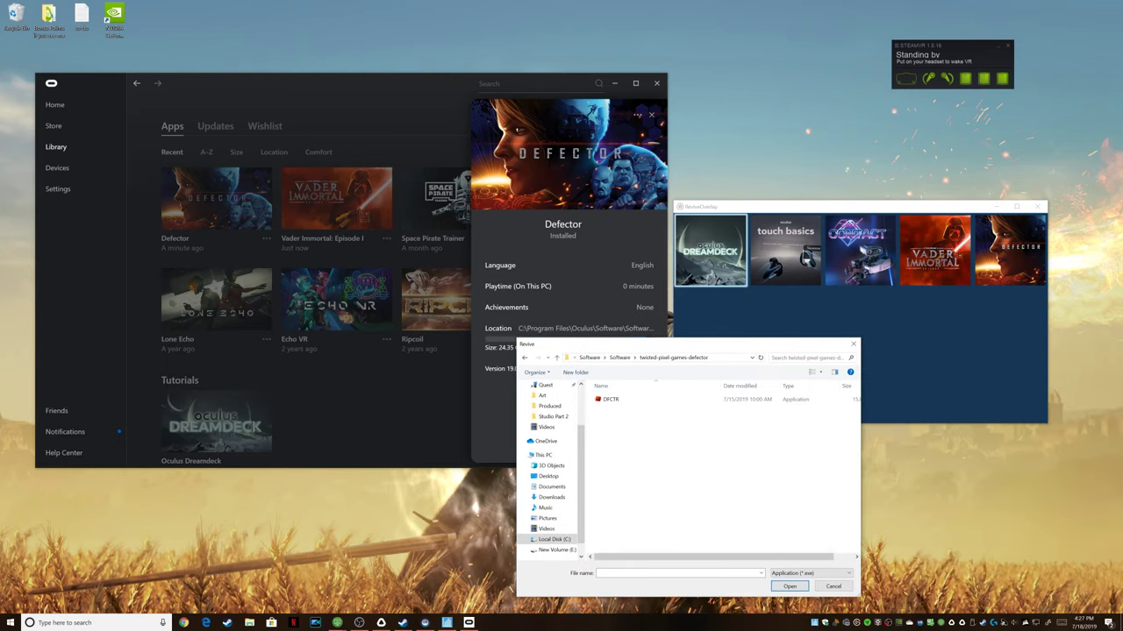
{"action": "left_click", "coordinate": [853, 343]}
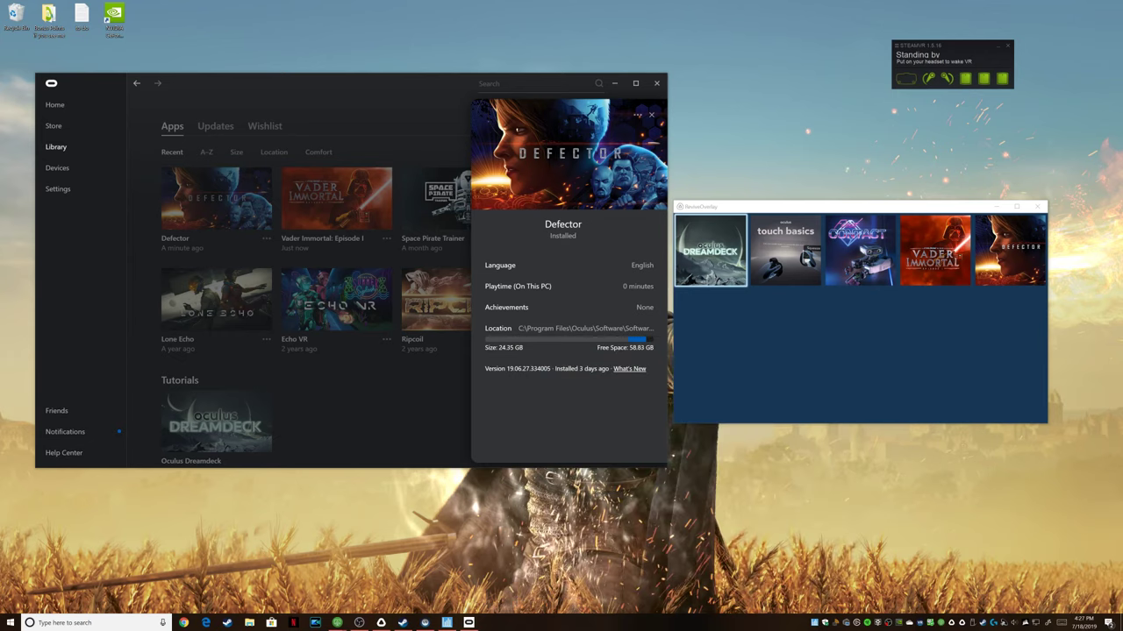